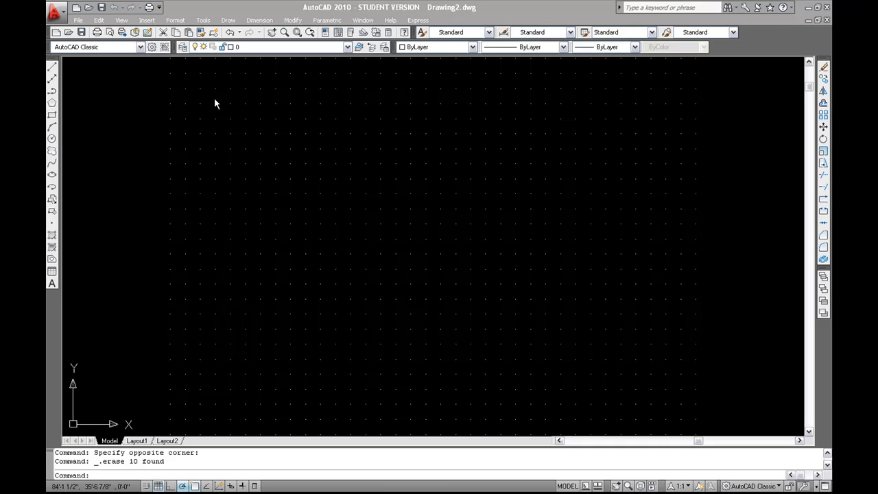
# - Modify the Standard dimension style and enter 1'-8" as its baseline spacing
pyautogui.click(251, 22)
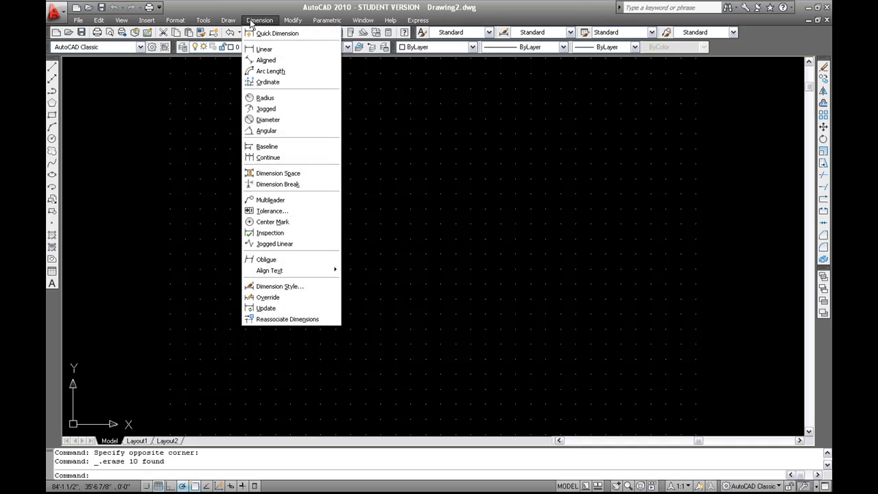
pyautogui.click(287, 289)
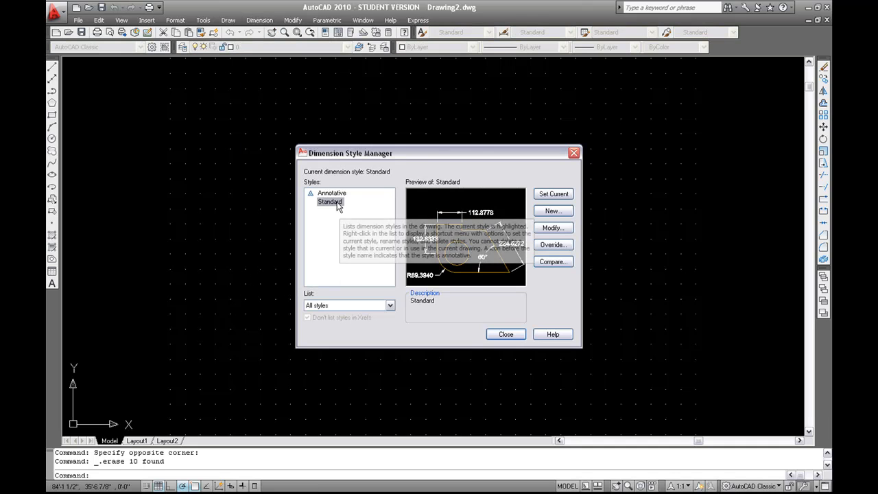
pyautogui.click(550, 231)
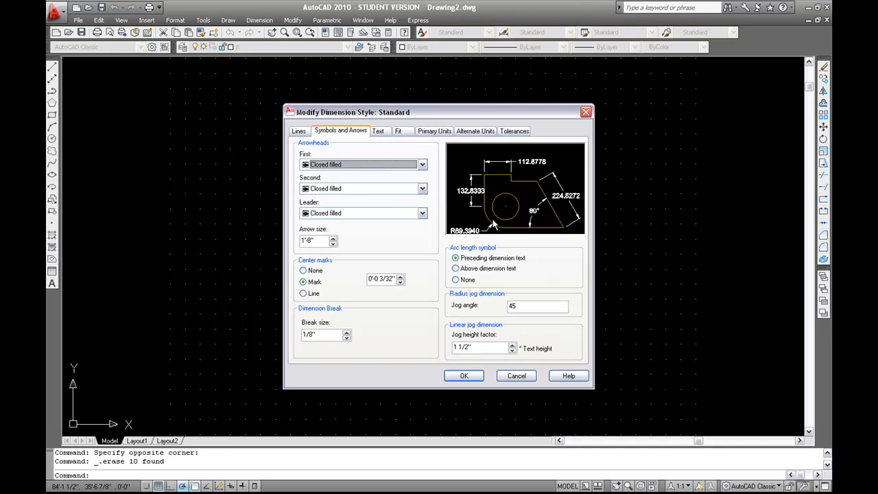
pyautogui.click(302, 132)
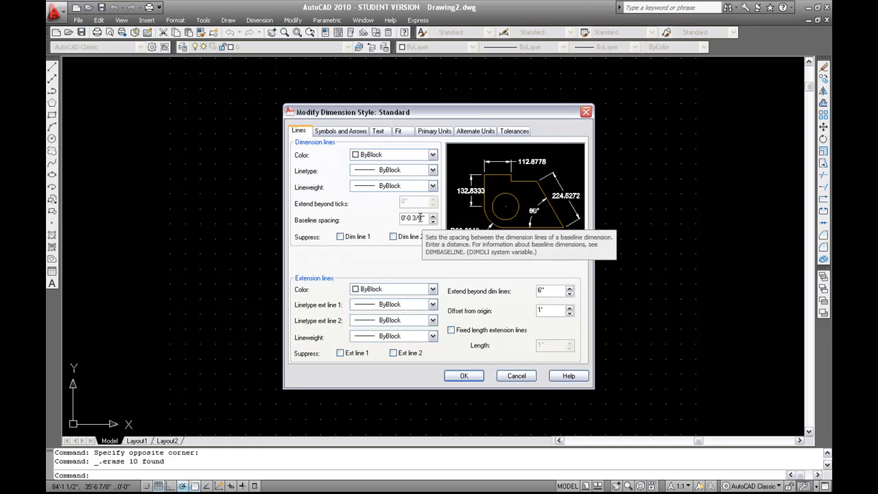
pyautogui.moveTo(420, 217); pyautogui.dragTo(401, 222)
pyautogui.write("1'")
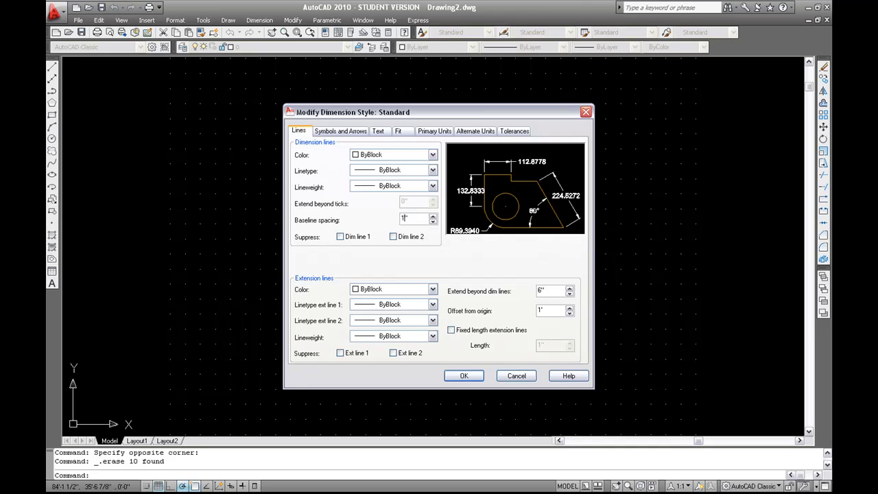
pyautogui.write('3')
pyautogui.write('8')
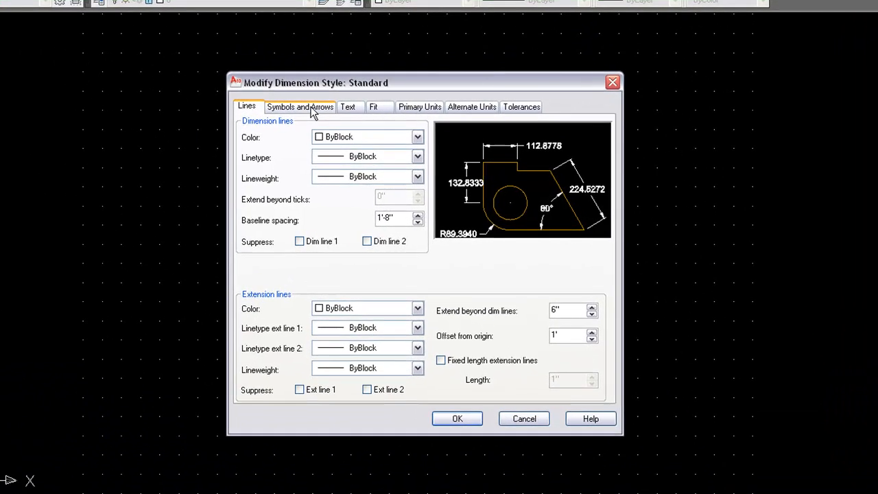
# - Review the Symbols and Arrows, Text and Fit settings, then return to the Lines settings
pyautogui.click(327, 120)
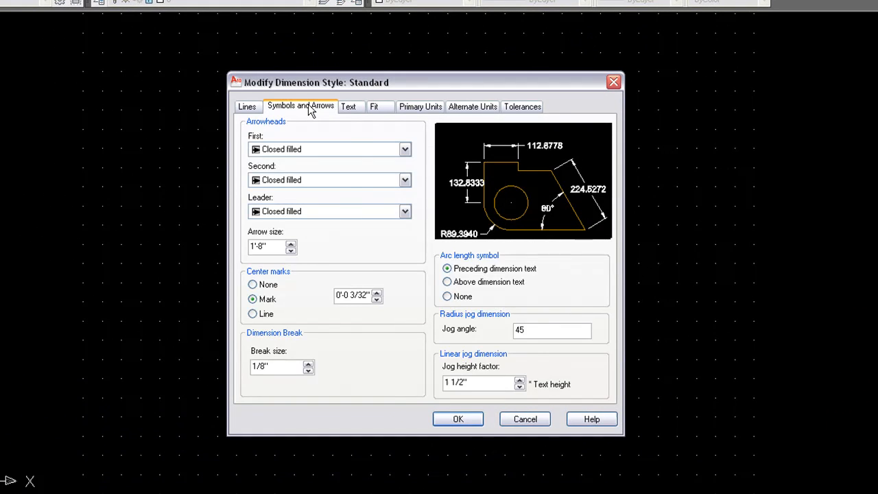
pyautogui.click(348, 108)
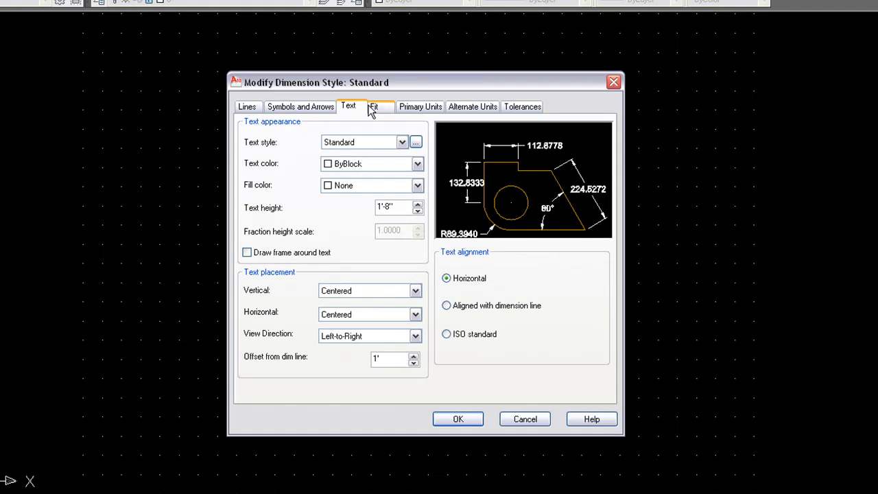
pyautogui.click(375, 109)
pyautogui.click(349, 108)
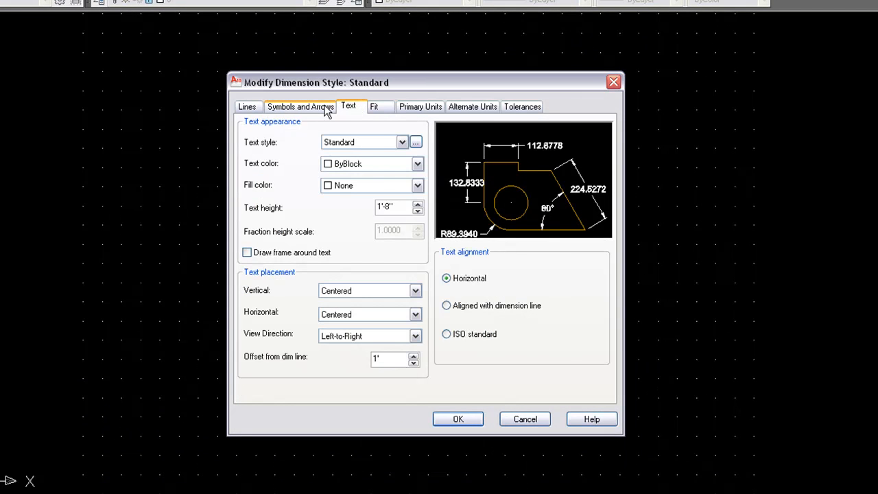
pyautogui.click(327, 109)
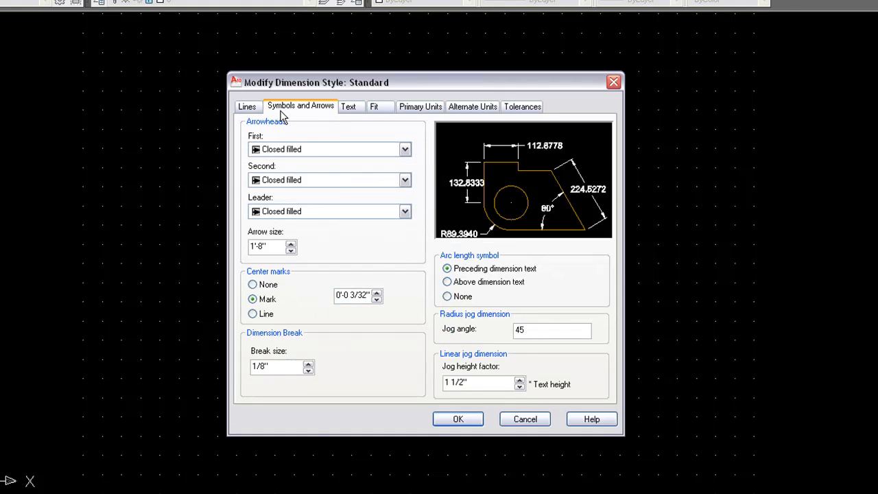
pyautogui.click(343, 108)
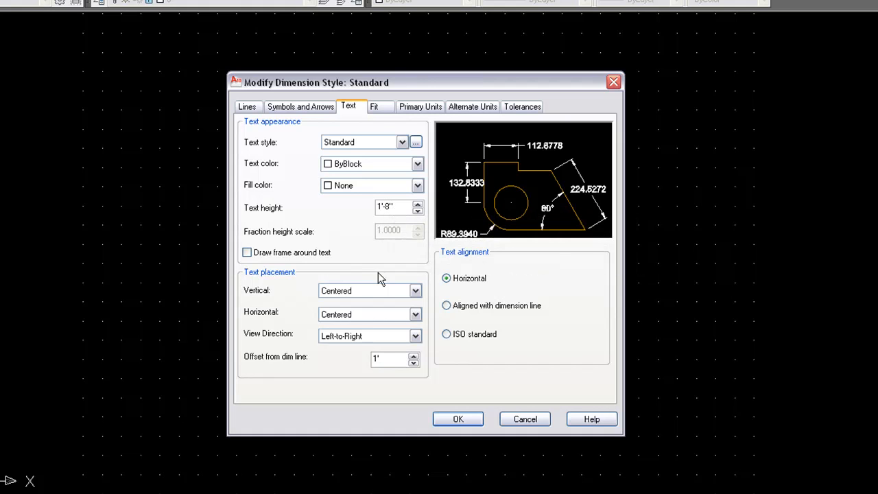
pyautogui.click(289, 108)
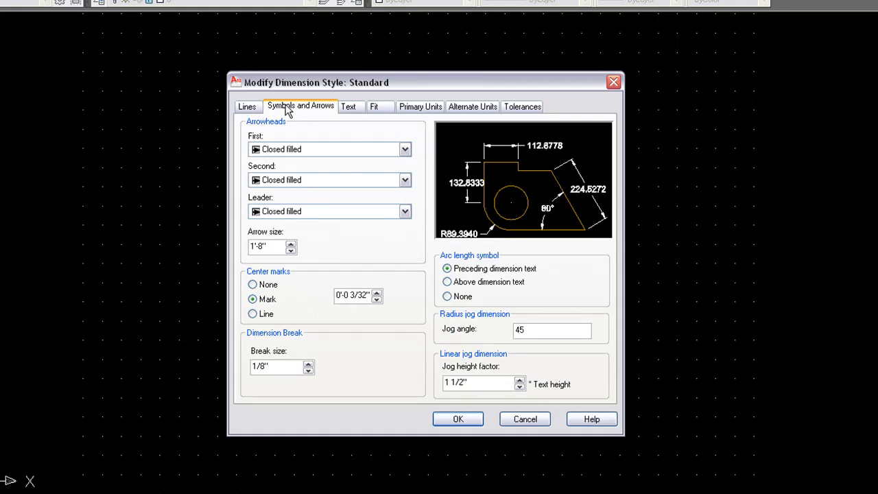
pyautogui.click(365, 108)
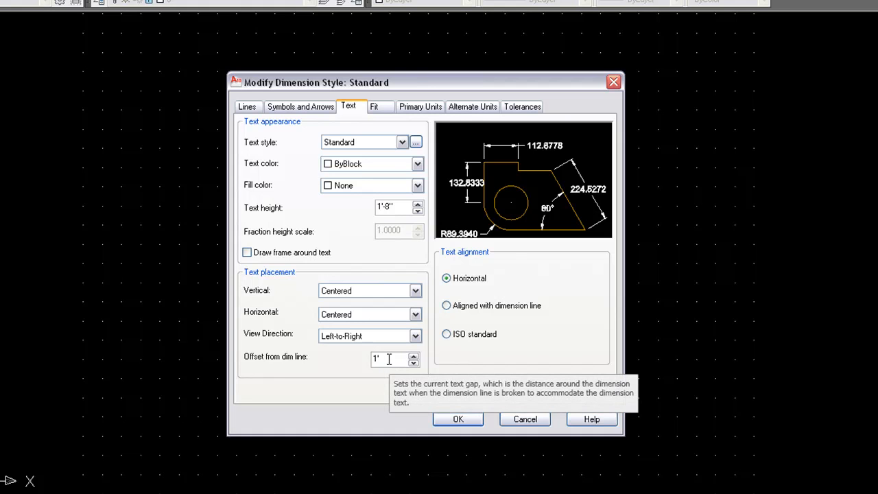
pyautogui.click(304, 113)
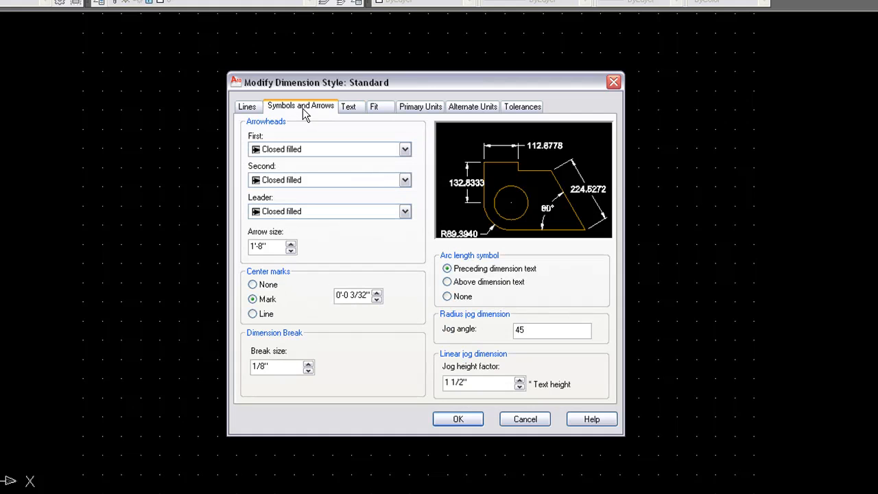
pyautogui.click(247, 106)
# - Set extension lines to extend 1 beyond dimension lines with a 6" offset from origin
pyautogui.doubleClick(557, 310)
pyautogui.write('1')
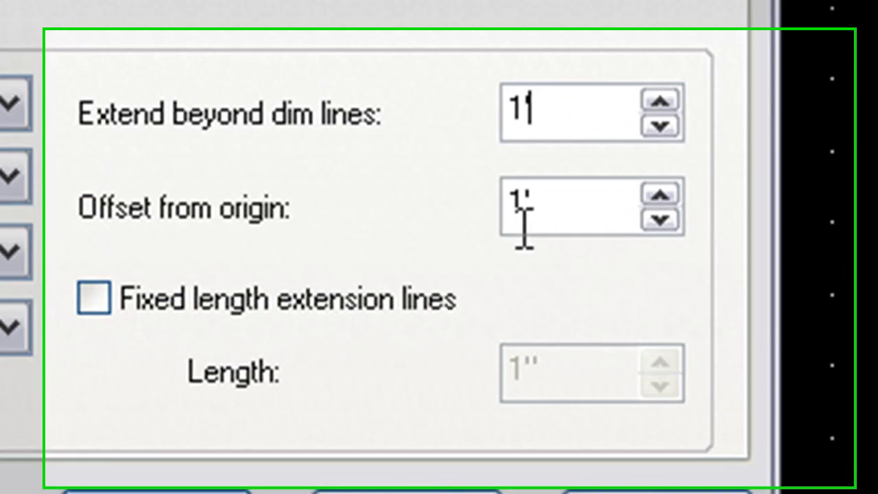
pyautogui.doubleClick(549, 312)
pyautogui.write('6"')
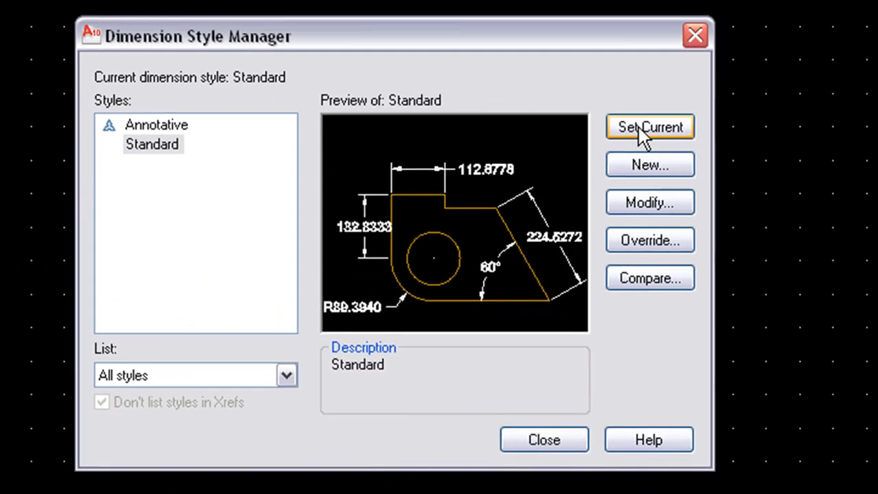
# - Close the Dimension Style Manager and keep the drawing limits at 0,0 to 70',50'
pyautogui.click(552, 445)
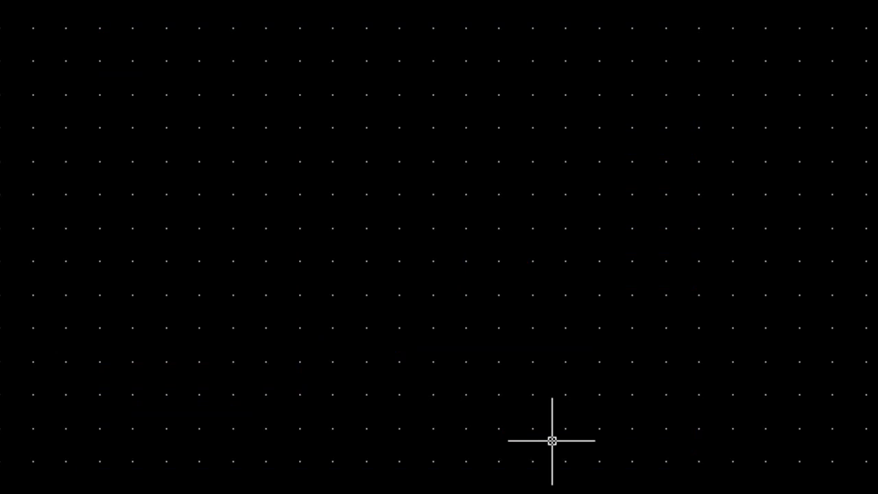
pyautogui.write('limi')
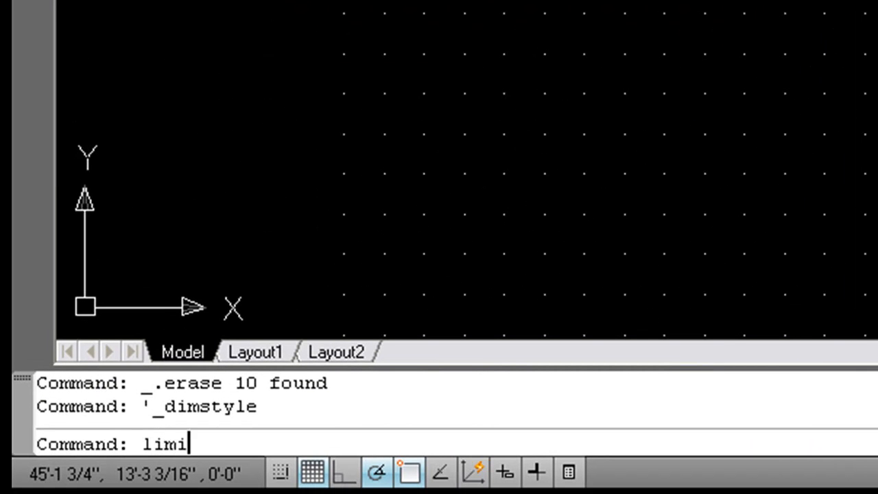
pyautogui.write('ts')
pyautogui.press('Return')
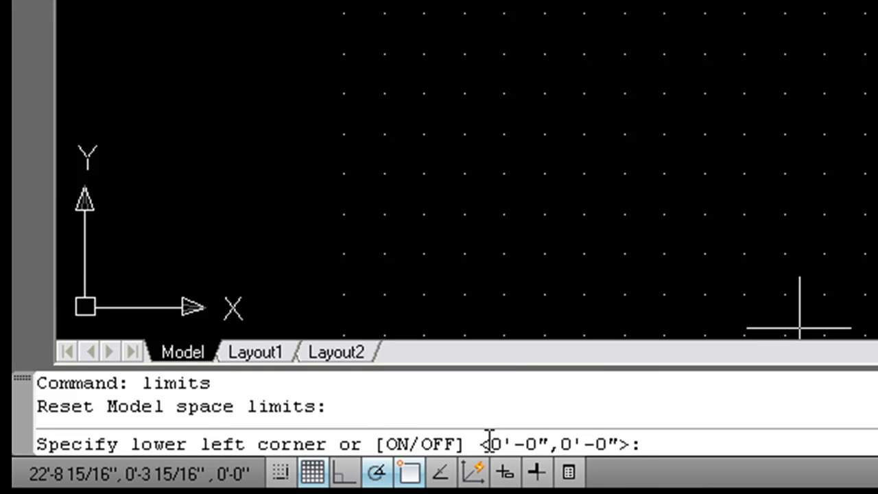
pyautogui.press('Return')
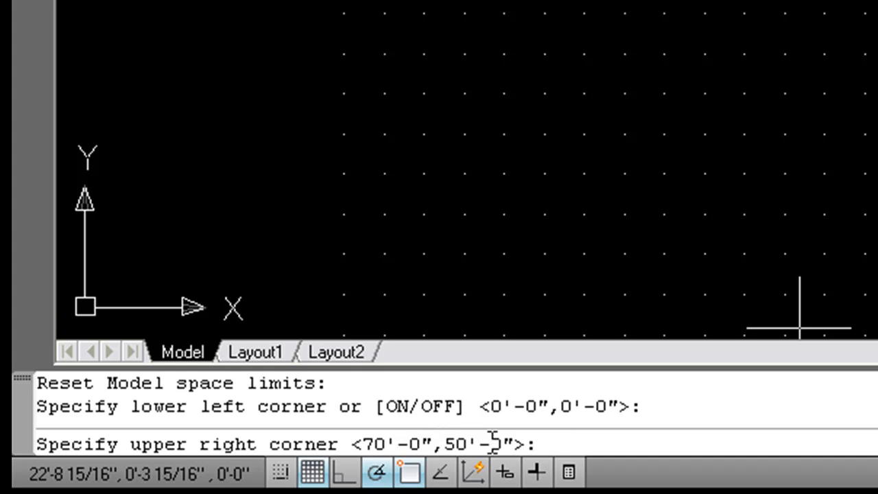
pyautogui.press('Return')
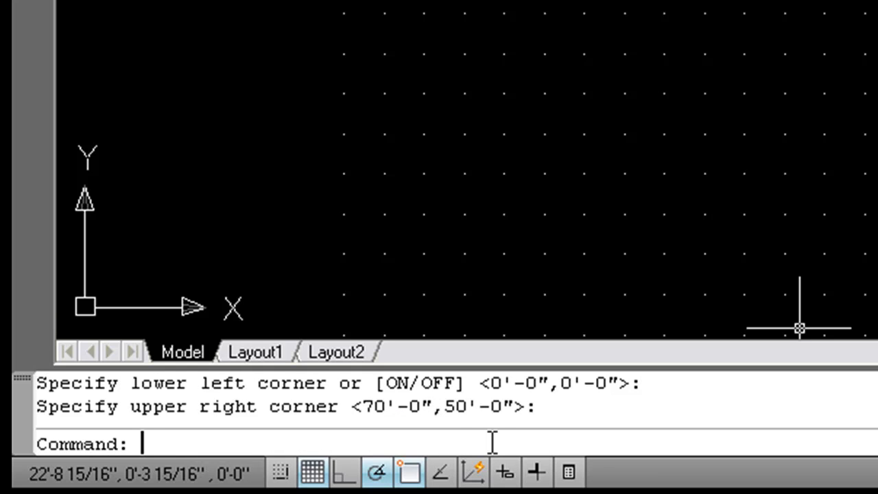
# - Set snap and grid spacing to 2' and start the Line command
pyautogui.write('snap')
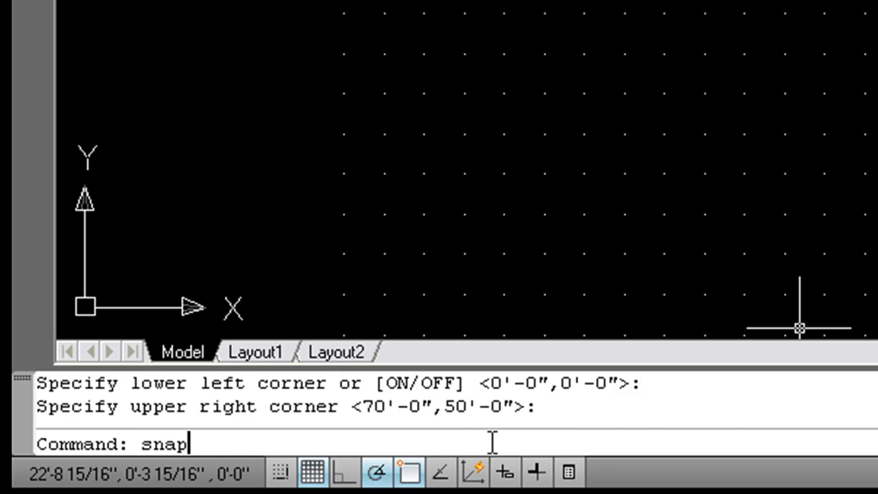
pyautogui.press('Return')
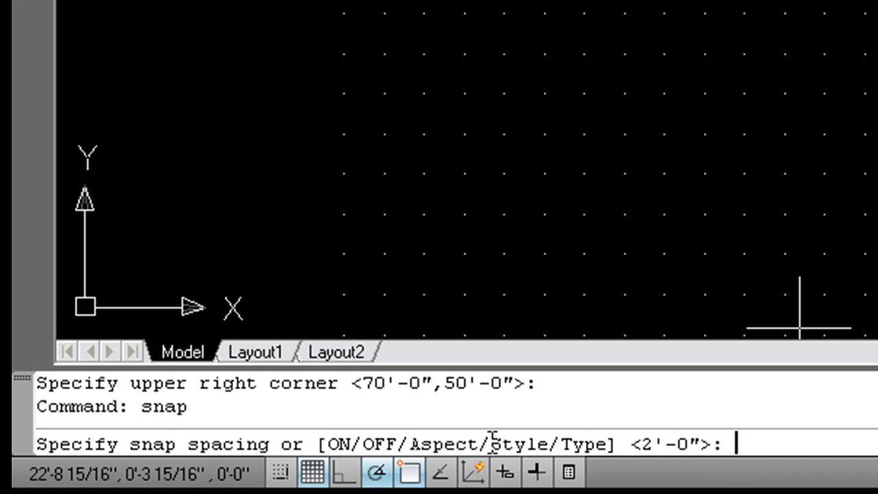
pyautogui.press('Return')
pyautogui.write('grid')
pyautogui.press('Return')
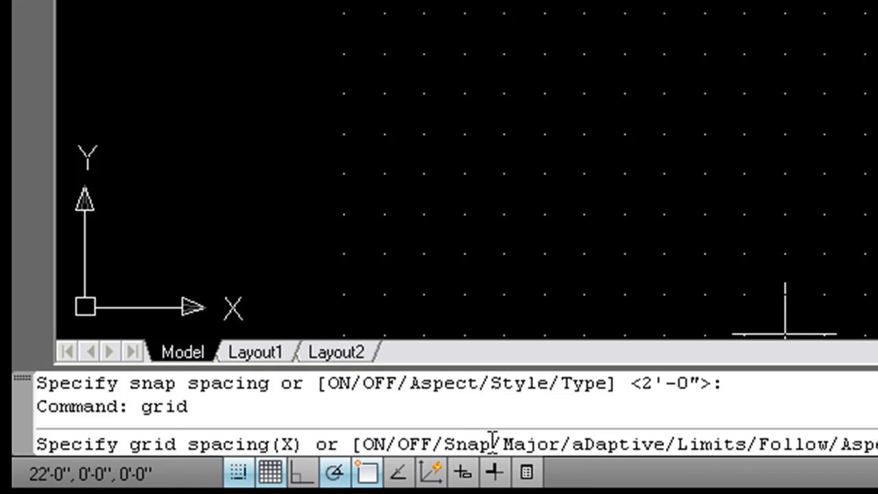
pyautogui.press('Return')
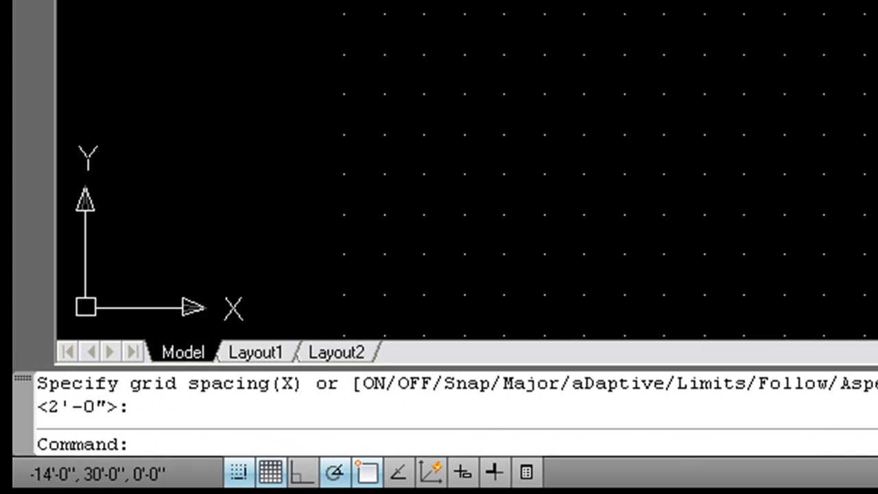
pyautogui.click(52, 67)
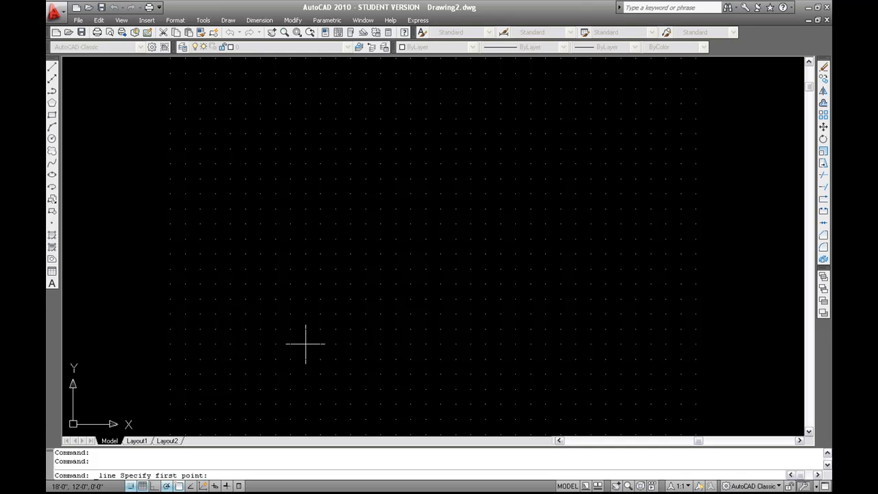
# - Draw the outline from 10',6' with a 40' floor line, two walls and a roof apex
pyautogui.write('10,5')
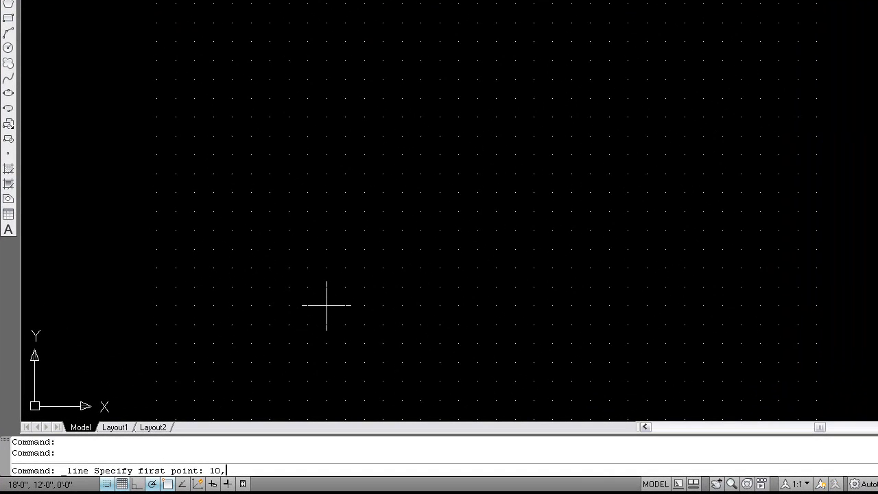
pyautogui.press('BackSpace')
pyautogui.press('BackSpace')
pyautogui.write("',6'")
pyautogui.press('Return')
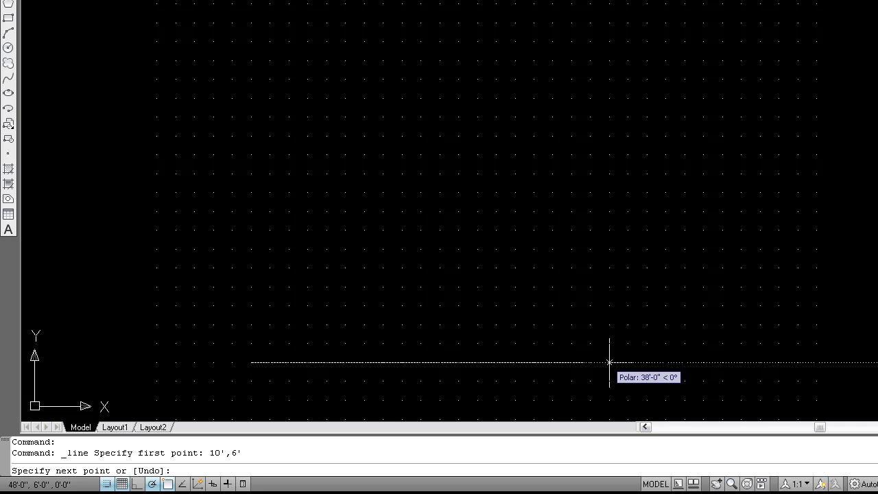
pyautogui.write("40'")
pyautogui.press('Return')
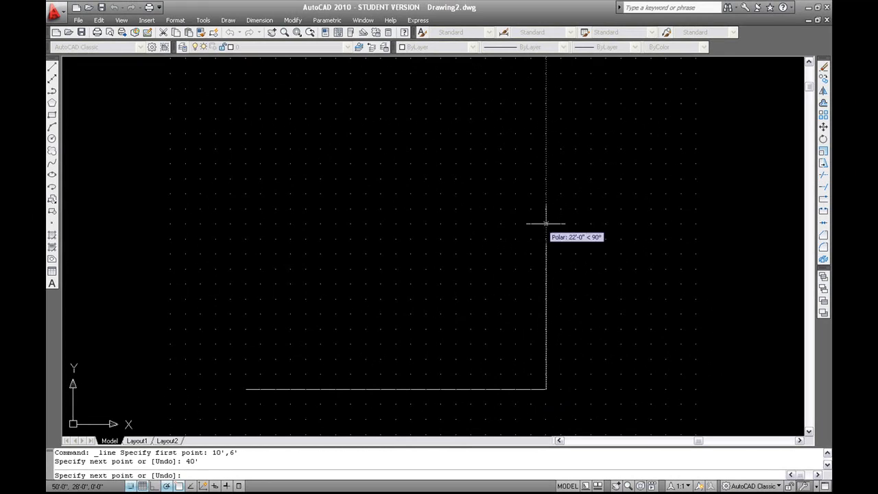
pyautogui.click(546, 223)
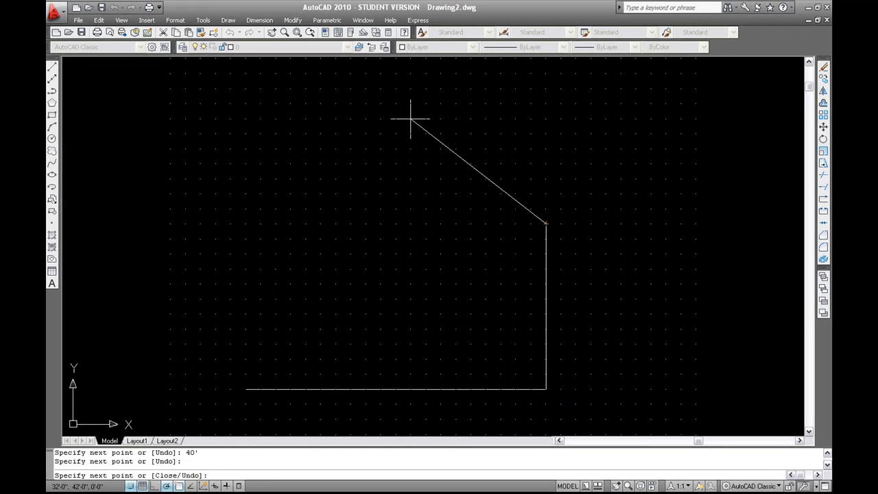
pyautogui.click(396, 104)
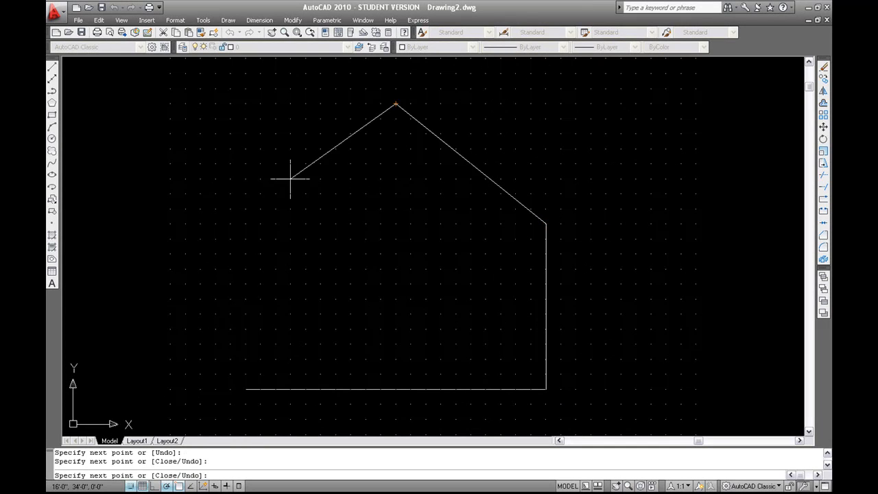
pyautogui.click(245, 223)
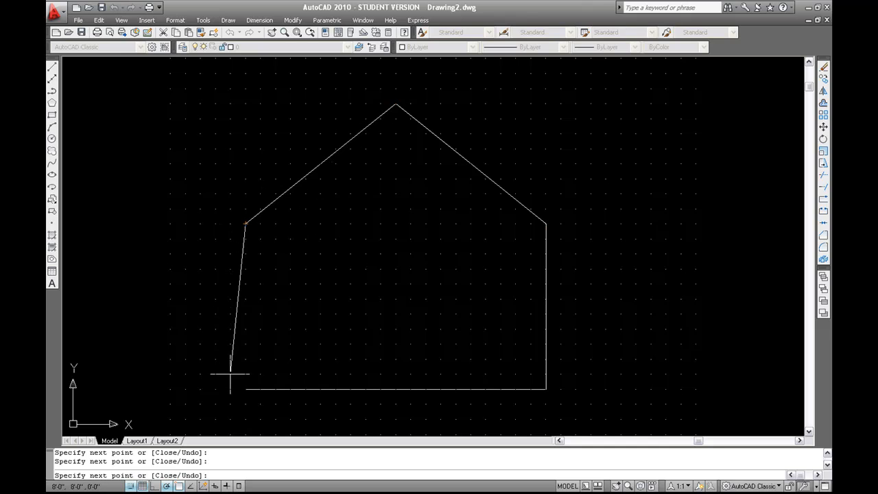
pyautogui.click(246, 388)
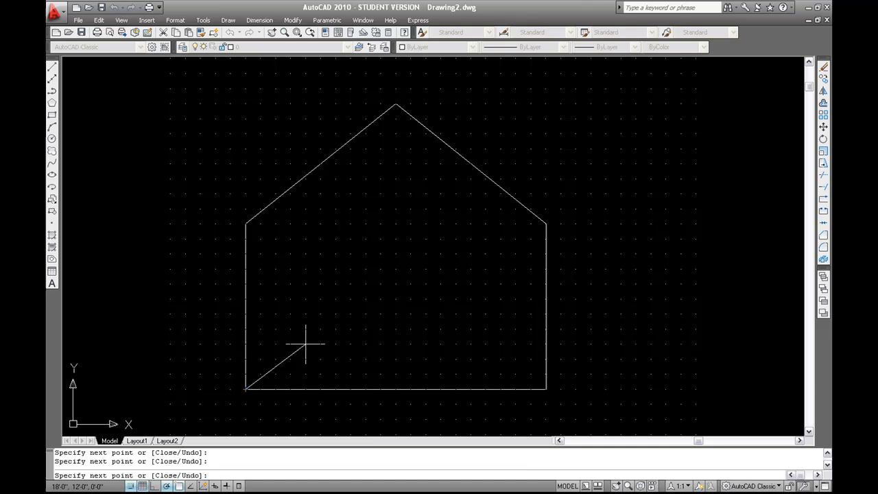
pyautogui.press('Escape')
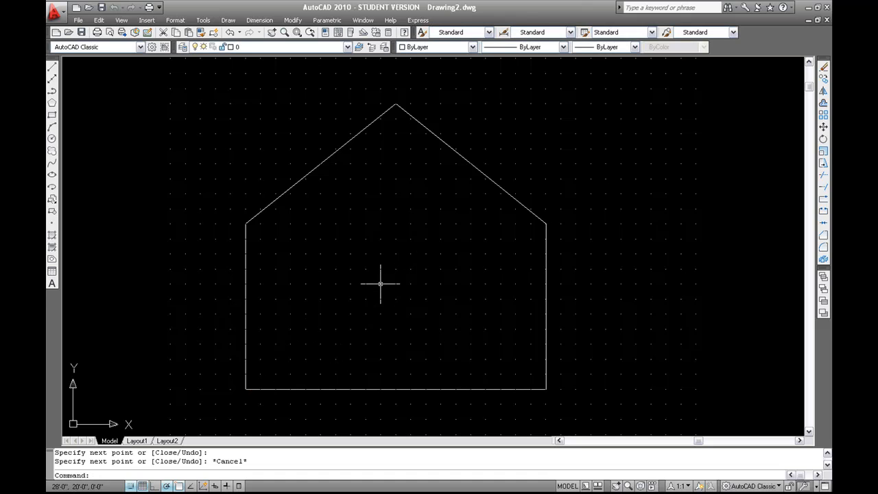
# - Start a rectangle at the floor line, then cancel it
pyautogui.click(51, 114)
pyautogui.click(381, 389)
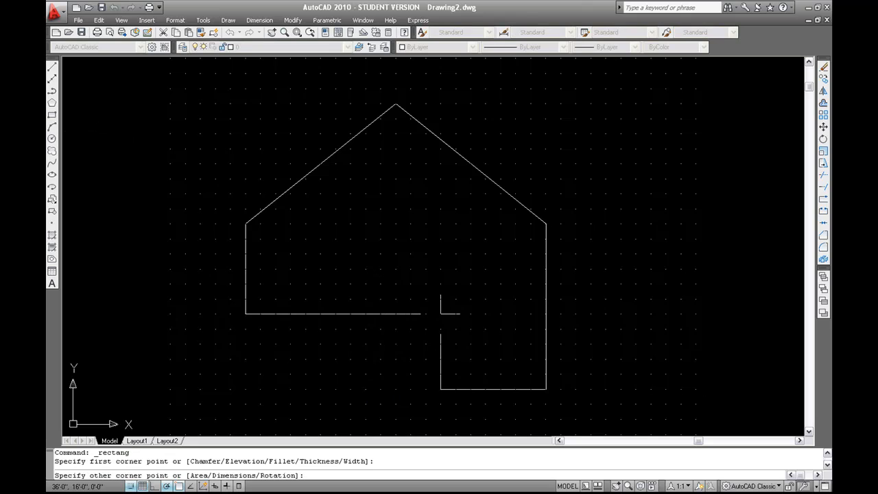
pyautogui.press('Escape')
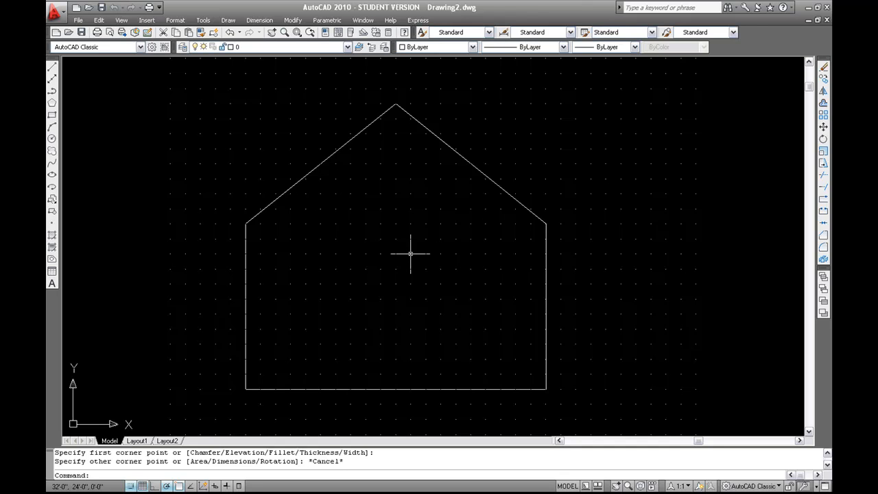
# - Dimension the floor line corner to corner, placing the 480.0000 dimension below the house
pyautogui.moveTo(245, 313)
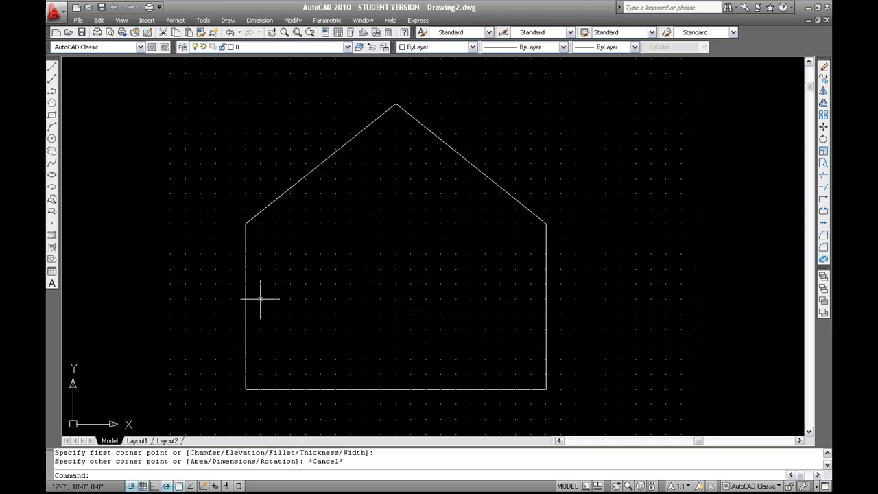
pyautogui.click(245, 21)
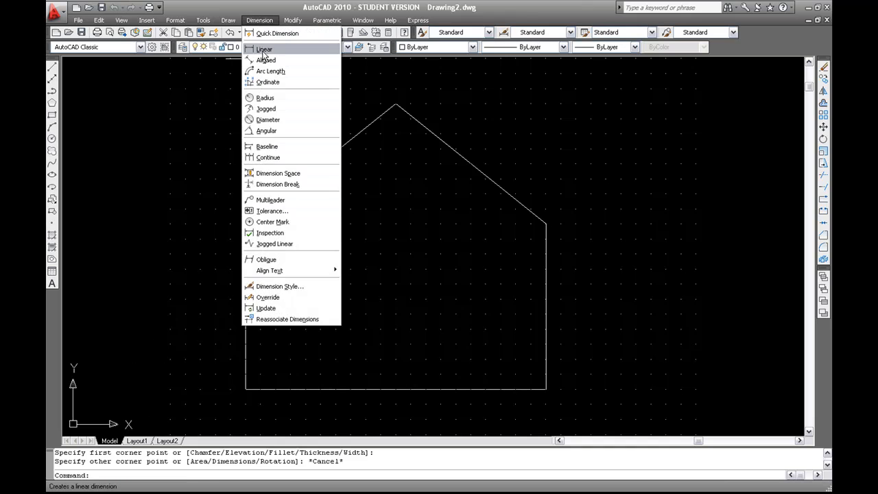
pyautogui.click(264, 51)
pyautogui.click(246, 389)
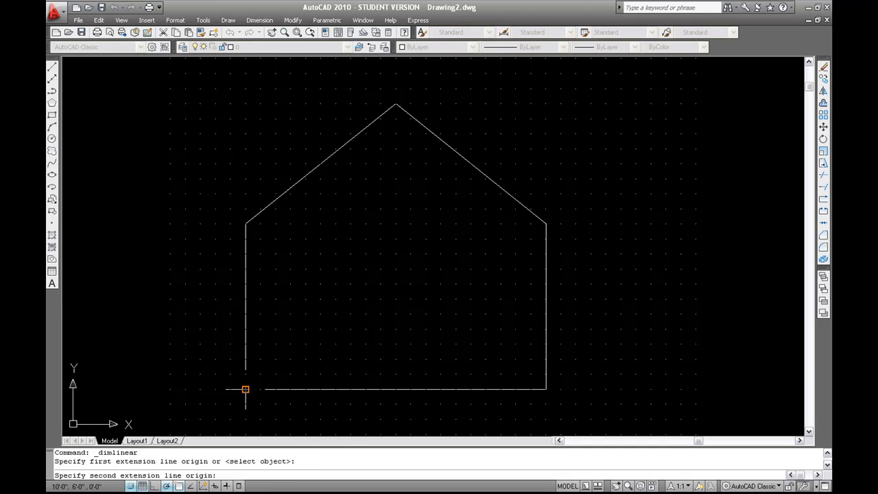
pyautogui.click(546, 389)
pyautogui.click(543, 419)
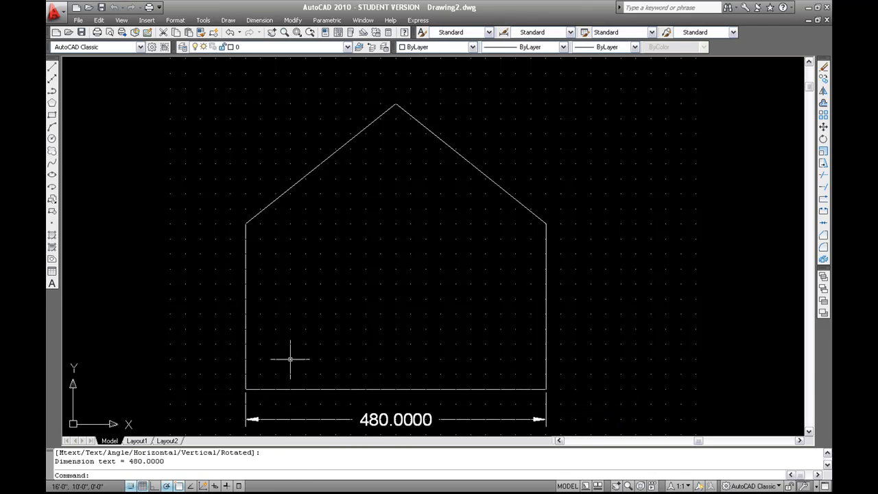
pyautogui.click(381, 419)
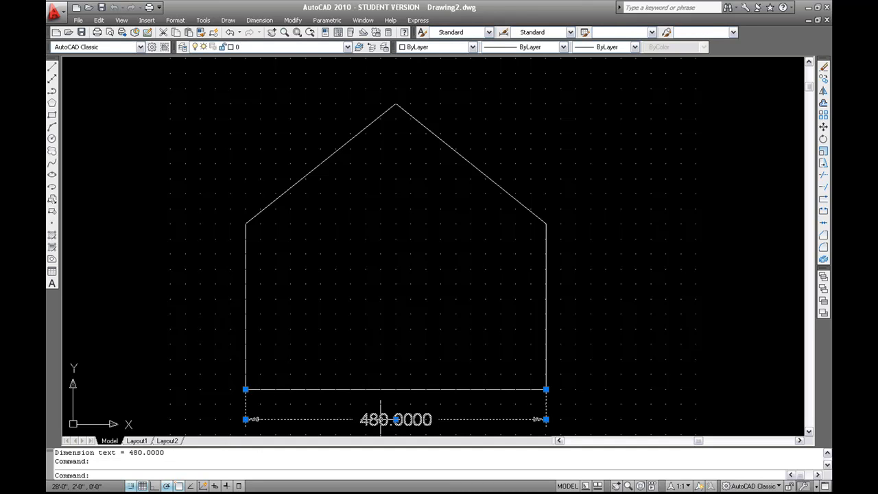
# - Zoom out to centre the house and show the dimension's properties
pyautogui.scroll(-2, 569, 358)
pyautogui.moveTo(568, 359); pyautogui.dragTo(484, 294, button='middle')
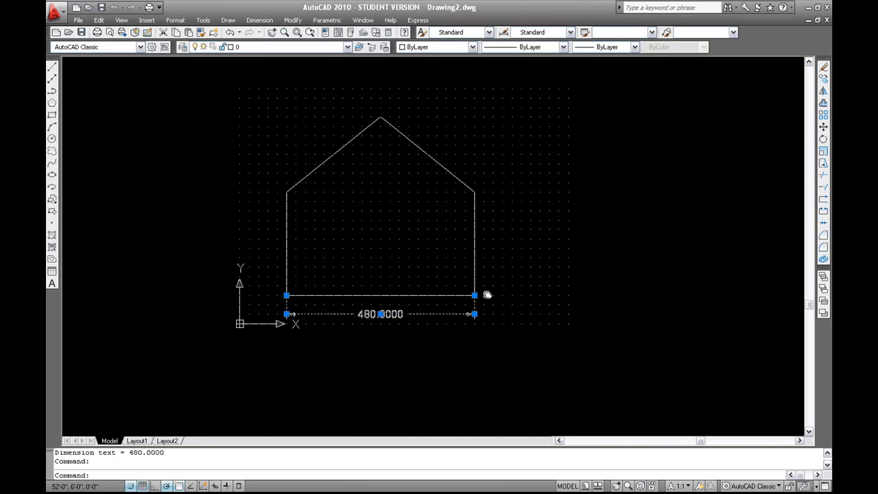
pyautogui.rightClick(380, 313)
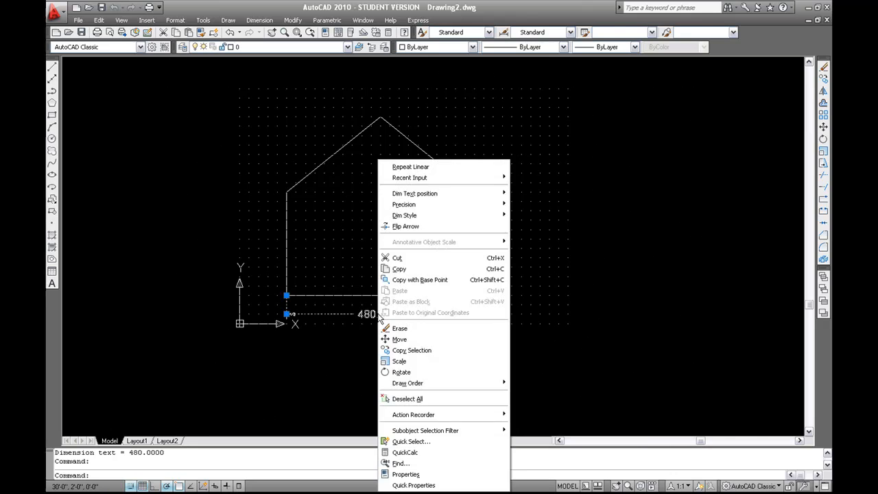
pyautogui.press('Escape')
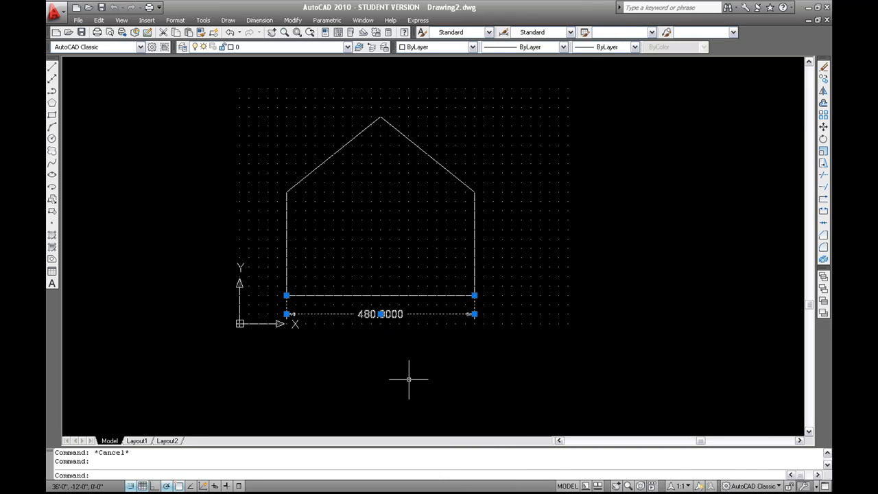
pyautogui.rightClick(378, 315)
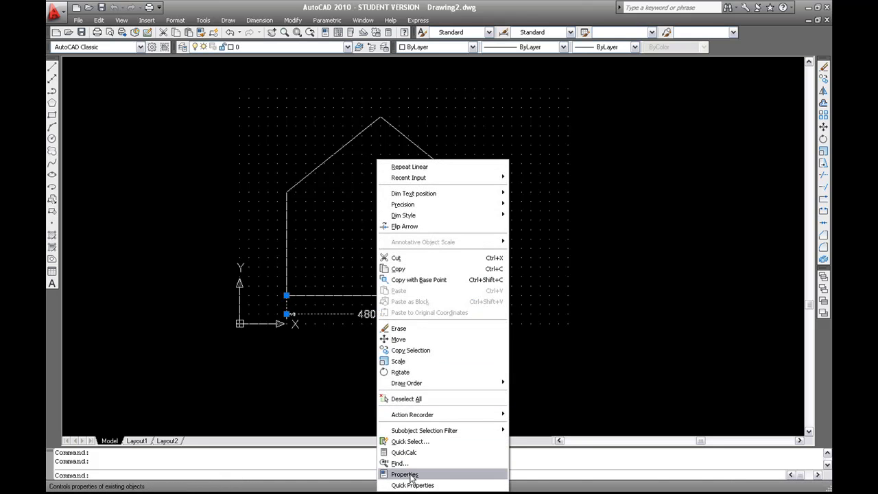
pyautogui.click(411, 474)
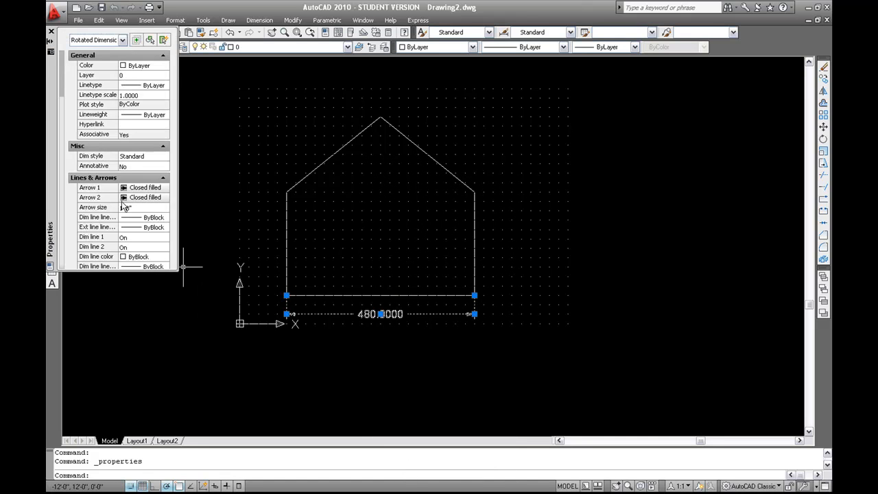
# - Set the dimension's Text override to '40 Feet' and deselect it
pyautogui.click(163, 56)
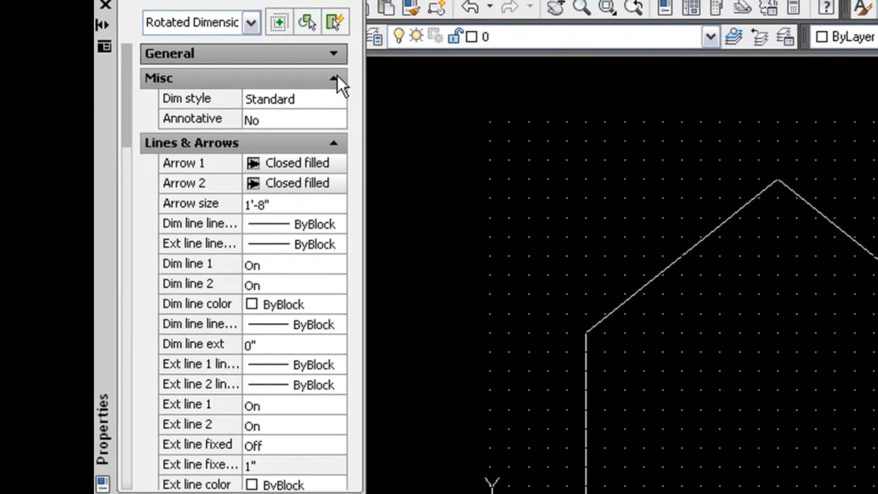
pyautogui.click(163, 67)
pyautogui.click(336, 103)
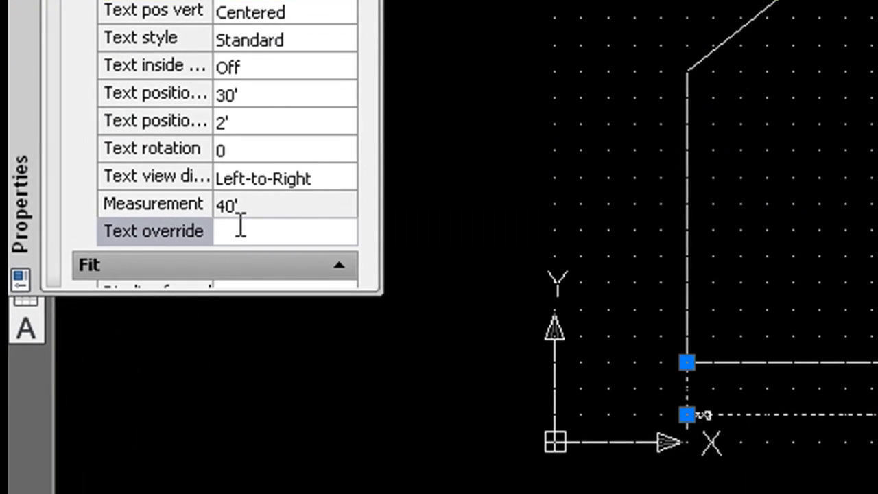
pyautogui.click(240, 224)
pyautogui.write('40 Feet')
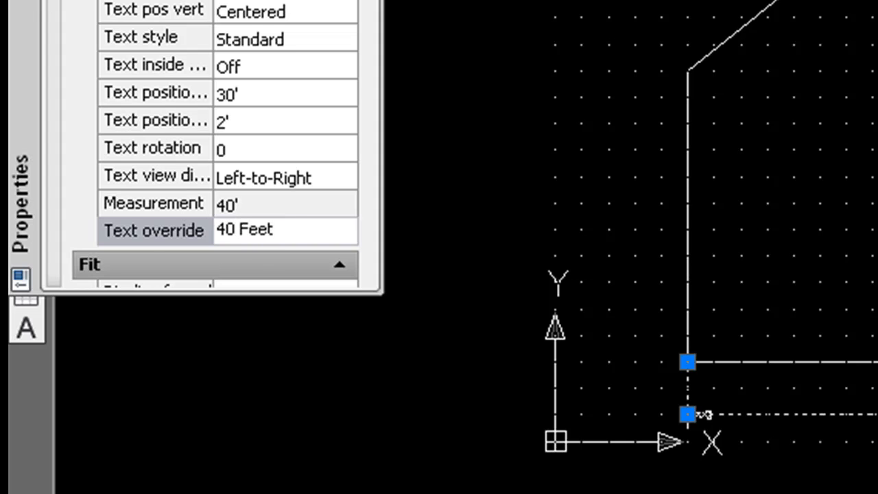
pyautogui.press('Return')
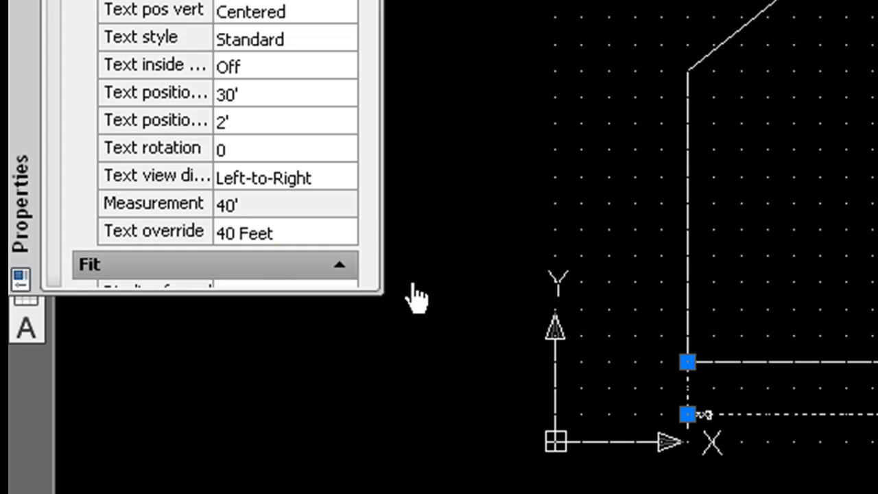
pyautogui.press('Escape')
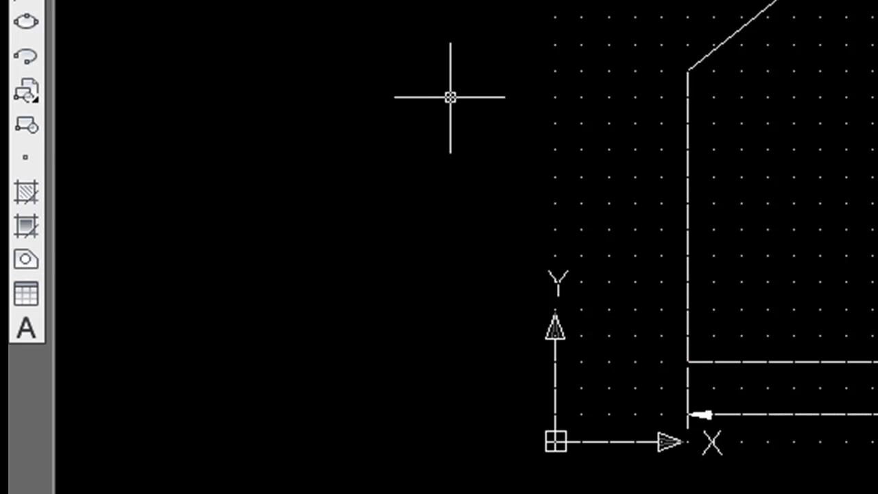
# - Pan to make room beside the house and start the TEXT command
pyautogui.moveTo(877, 210)
pyautogui.mouseDown(button='middle')
pyautogui.moveTo(877, 172)
pyautogui.moveTo(755, 233)
pyautogui.moveTo(651, 264)
pyautogui.moveTo(552, 309)
pyautogui.mouseUp(button='middle')
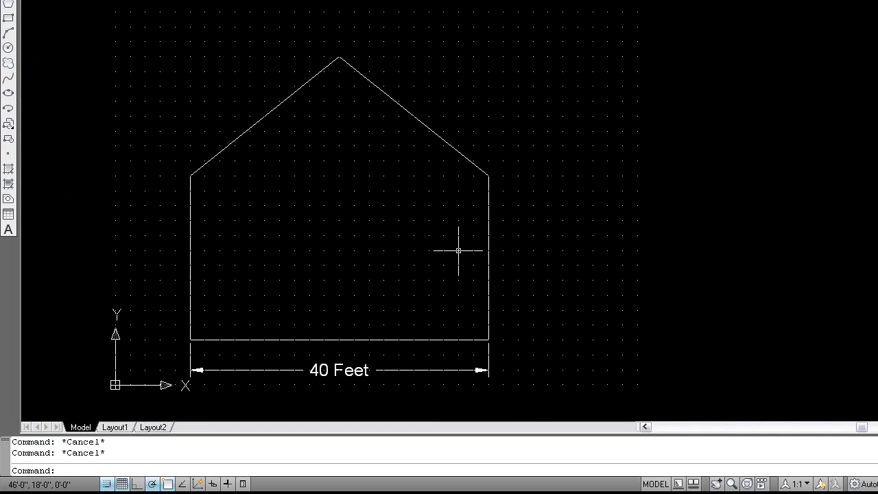
pyautogui.moveTo(459, 250)
pyautogui.mouseDown(button='middle')
pyautogui.moveTo(480, 247)
pyautogui.moveTo(457, 247)
pyautogui.mouseUp(button='middle')
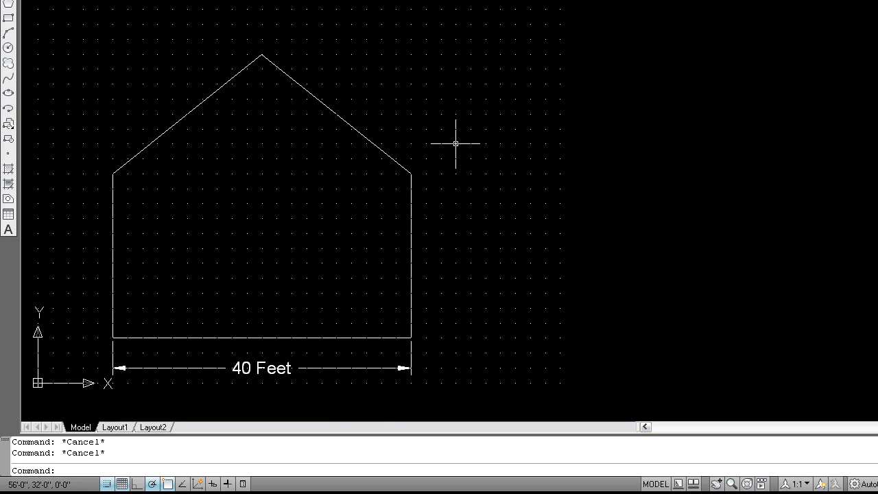
pyautogui.write('text')
pyautogui.press('Return')
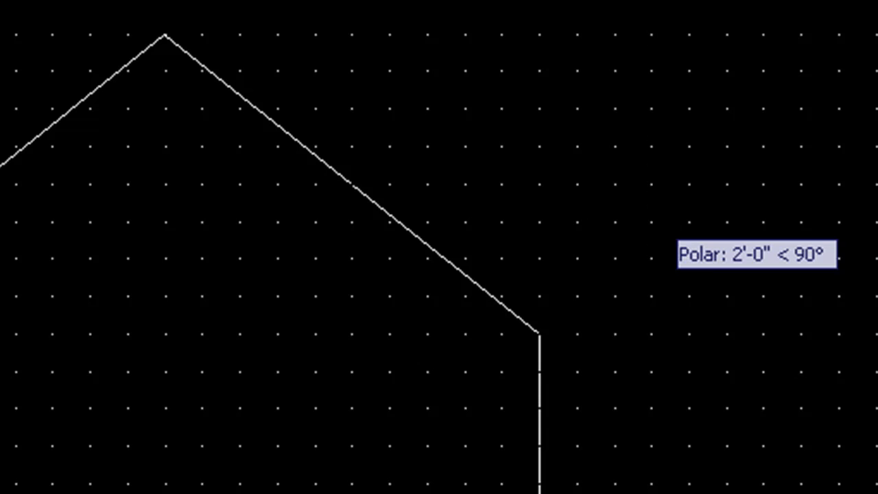
# - Type the single-line label 'Front Building' beside the roof, correcting typos along the way
pyautogui.press('Return')
pyautogui.write('Fr')
pyautogui.write('9')
pyautogui.press('BackSpace')
pyautogui.write('ont ')
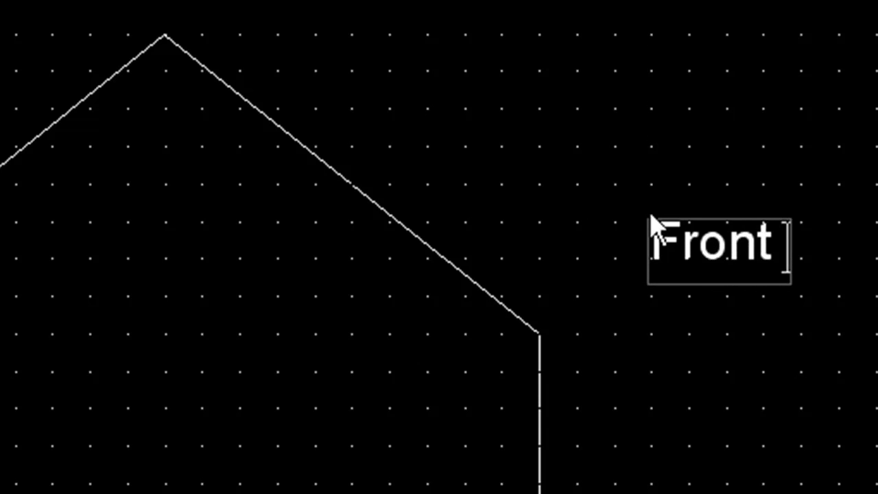
pyautogui.write('Build')
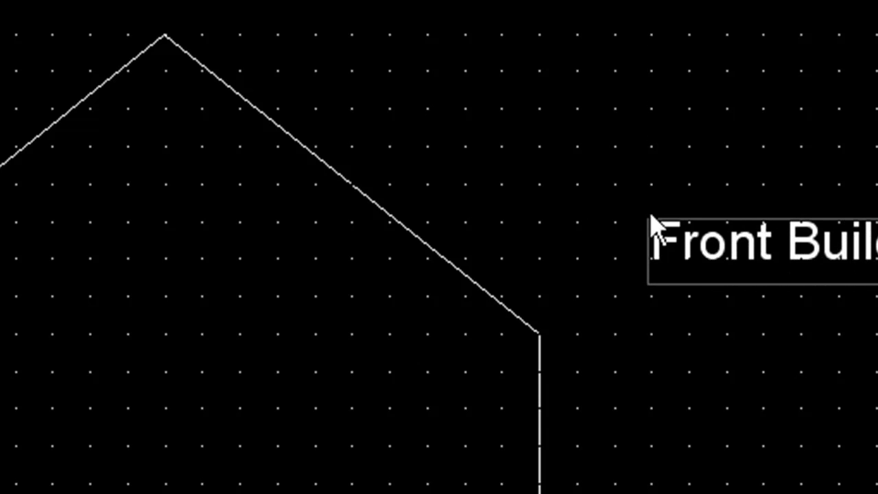
pyautogui.press('BackSpace')
pyautogui.press('BackSpace')
pyautogui.press('BackSpace')
pyautogui.press('BackSpace')
pyautogui.press('BackSpace')
pyautogui.press('BackSpace')
pyautogui.write('Building')
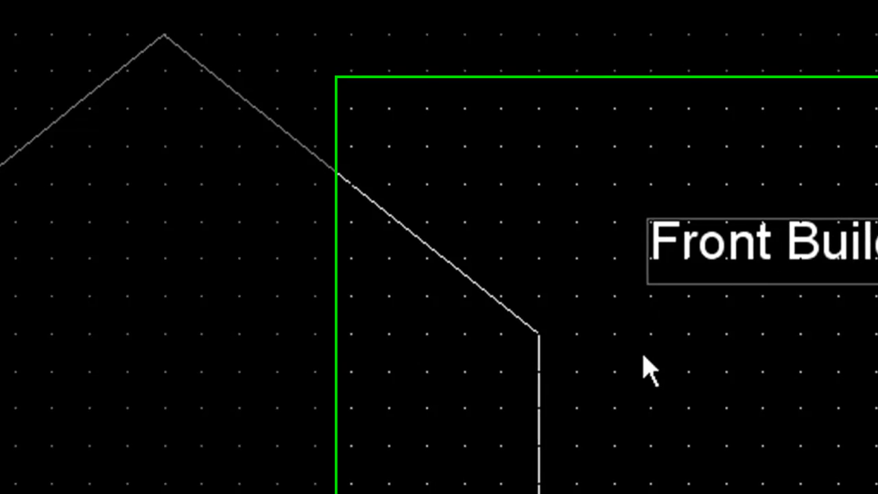
pyautogui.click(644, 399)
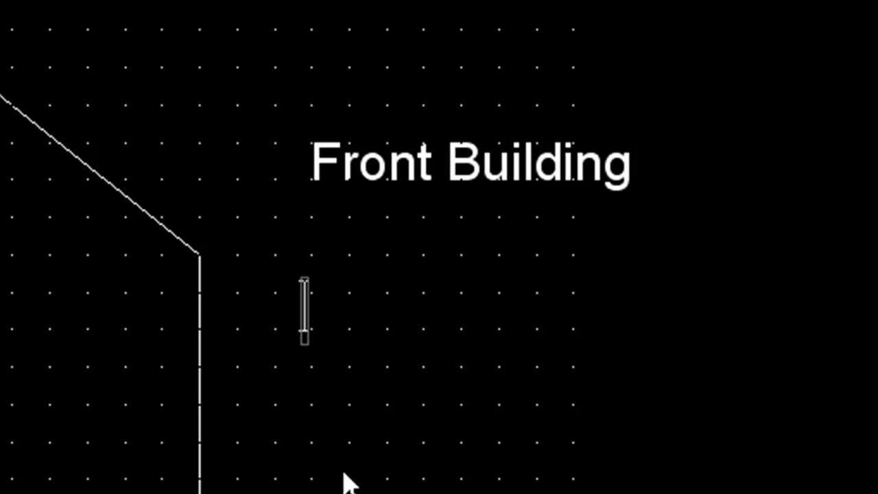
pyautogui.press('Escape')
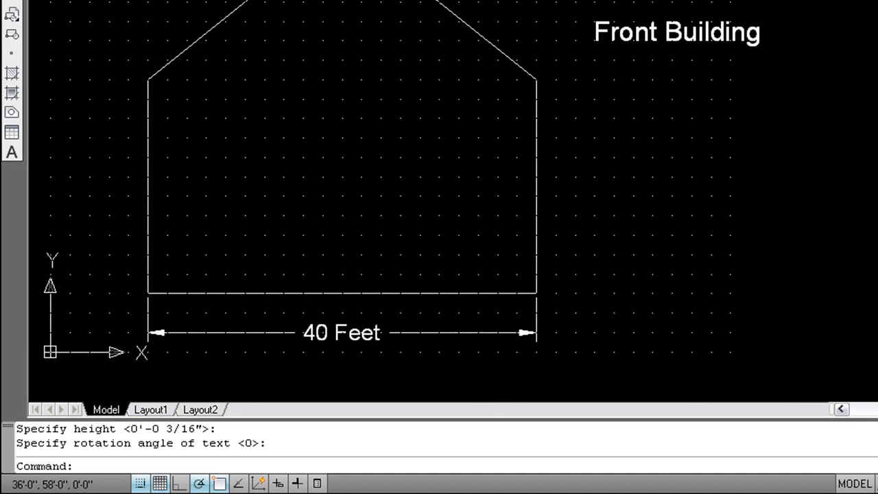
pyautogui.hotkey('alt', 'o')
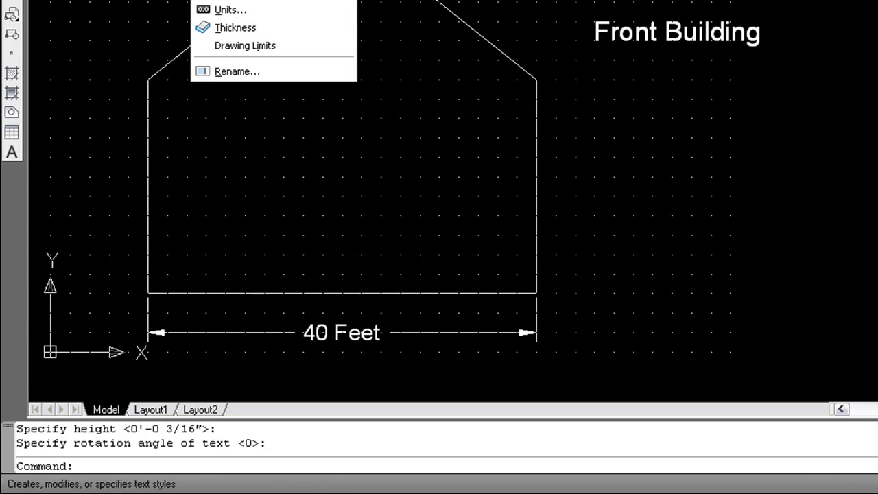
# - Create a text style named style1 and choose the CommercialScript BT font for it
pyautogui.click(240, 1)
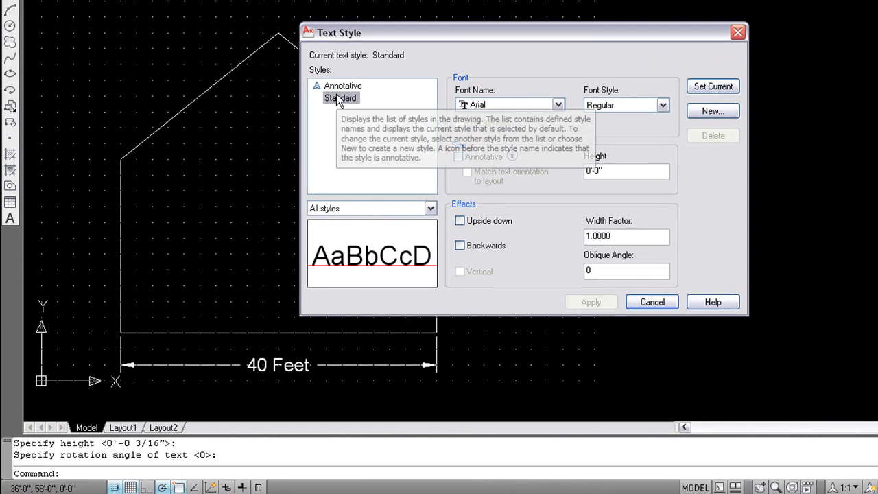
pyautogui.click(710, 112)
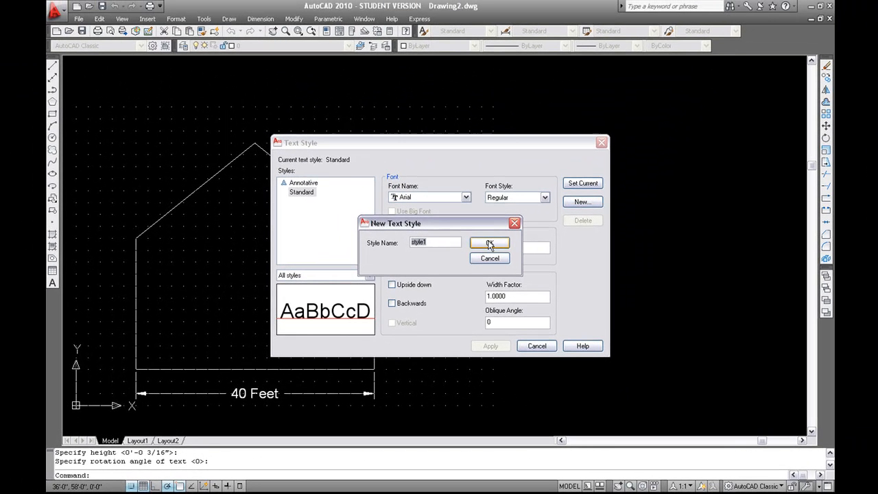
pyautogui.click(589, 165)
pyautogui.click(464, 198)
pyautogui.scroll(-4, 450, 221)
pyautogui.scroll(-15, 450, 222)
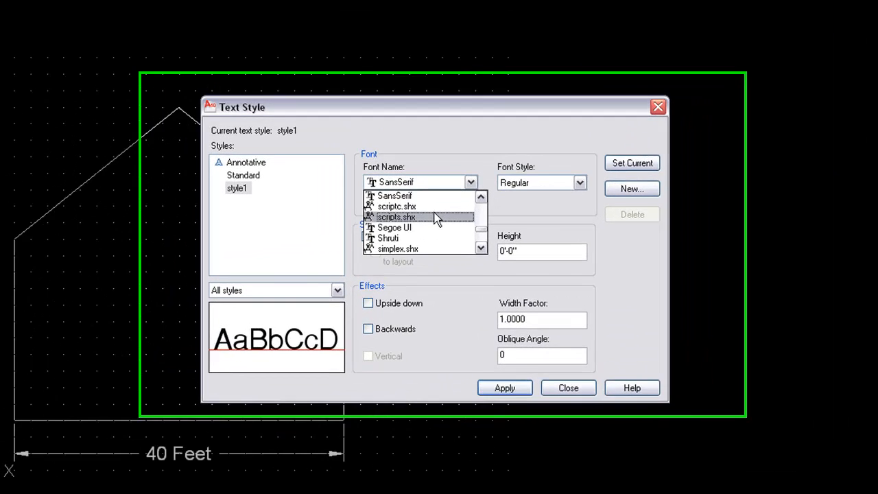
pyautogui.click(438, 219)
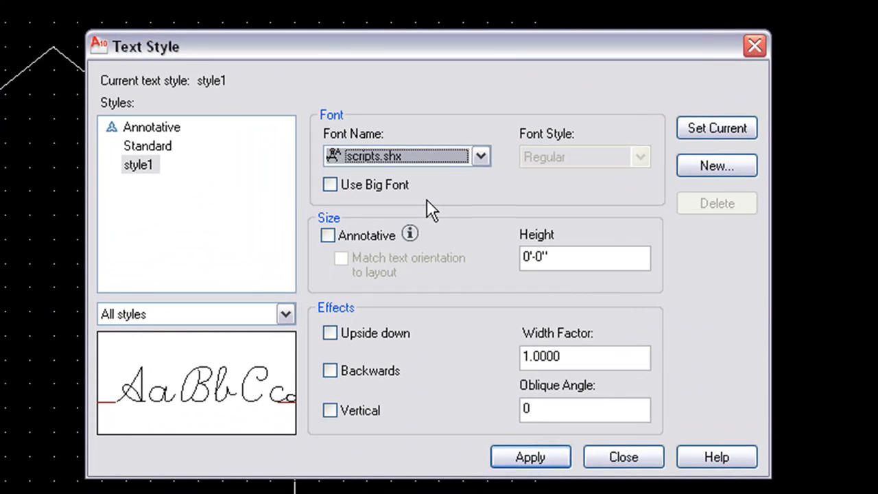
pyautogui.click(480, 156)
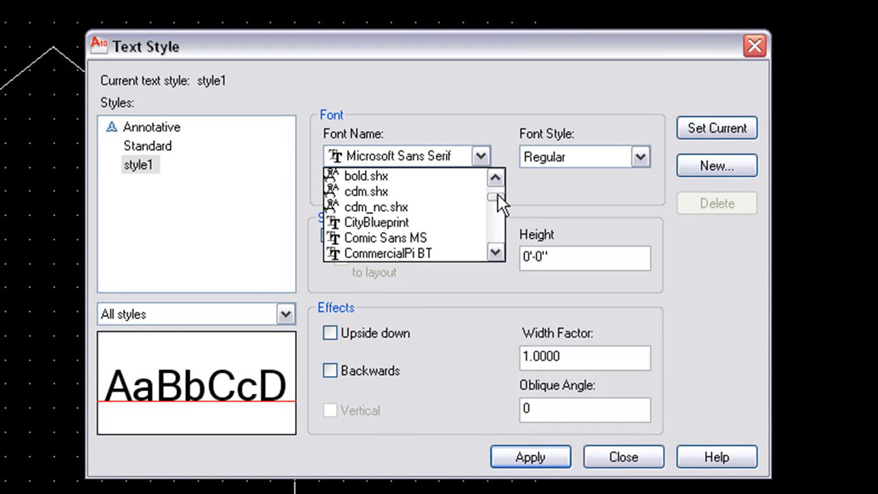
pyautogui.click(439, 237)
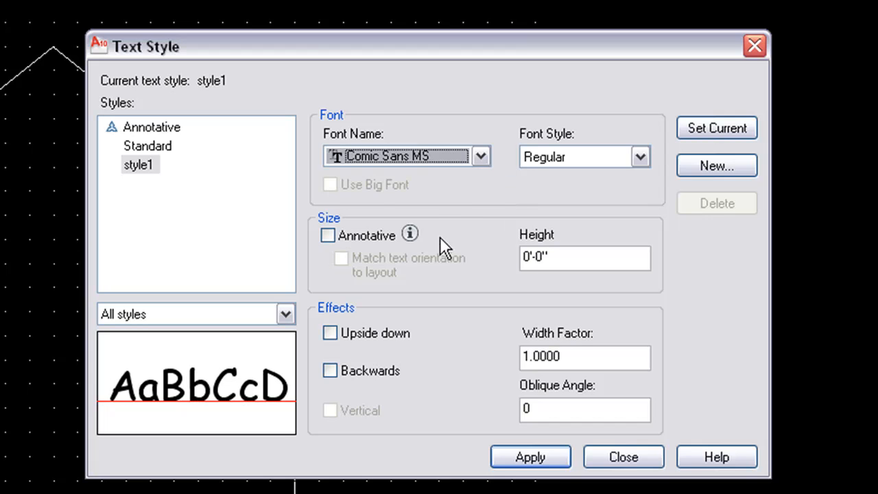
pyautogui.click(480, 158)
pyautogui.click(462, 208)
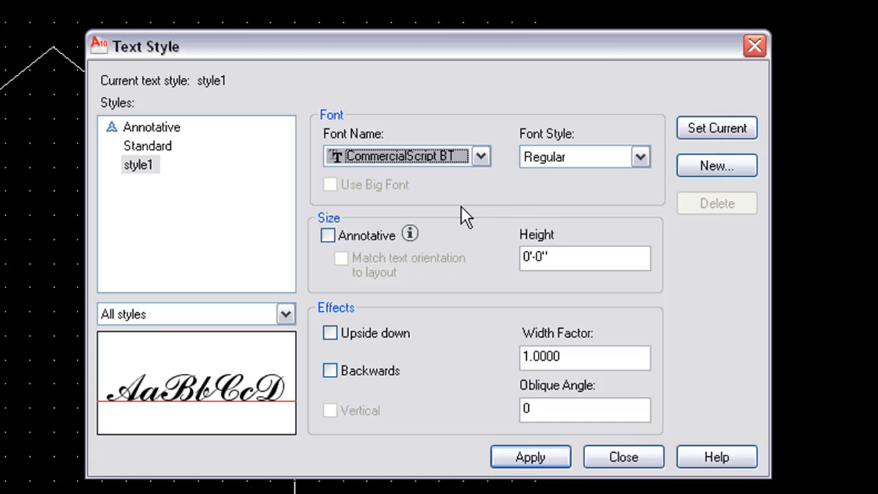
# - Apply the font change, make style1 current, and close the Text Style dialog
pyautogui.click(529, 455)
pyautogui.click(723, 128)
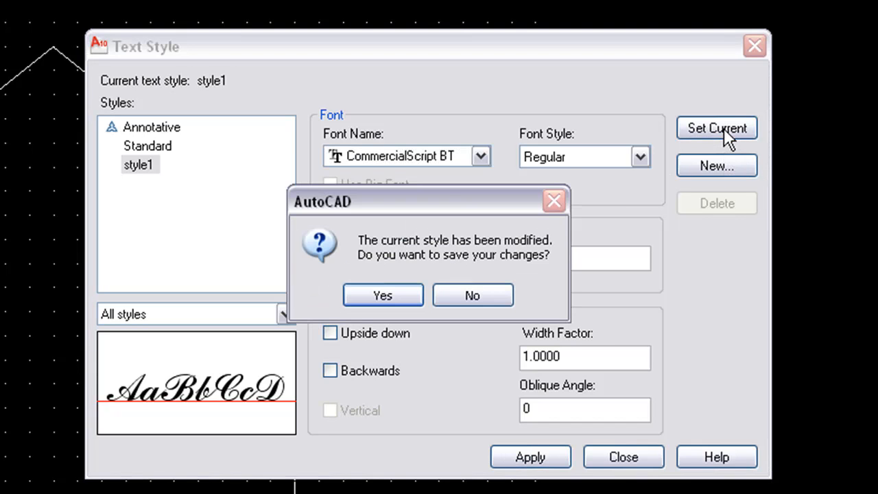
pyautogui.click(414, 289)
pyautogui.click(608, 458)
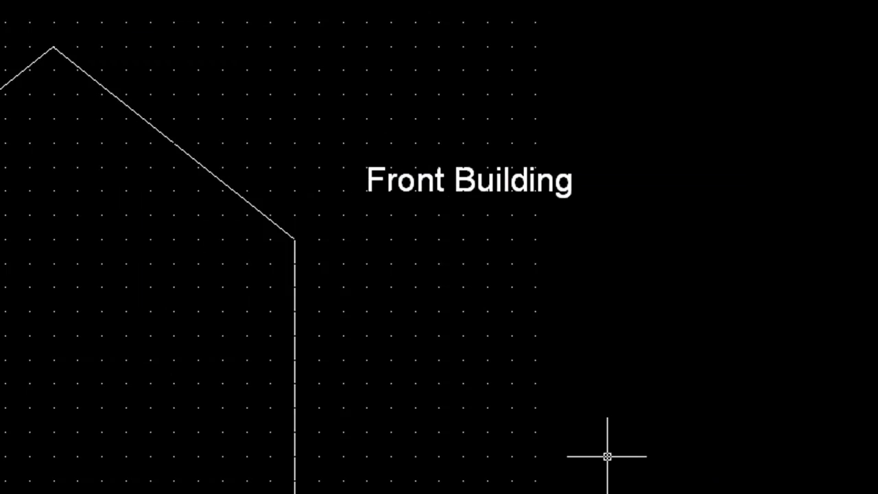
# - Enter a person's full name as single-line script text below the Front Building label
pyautogui.press('Return')
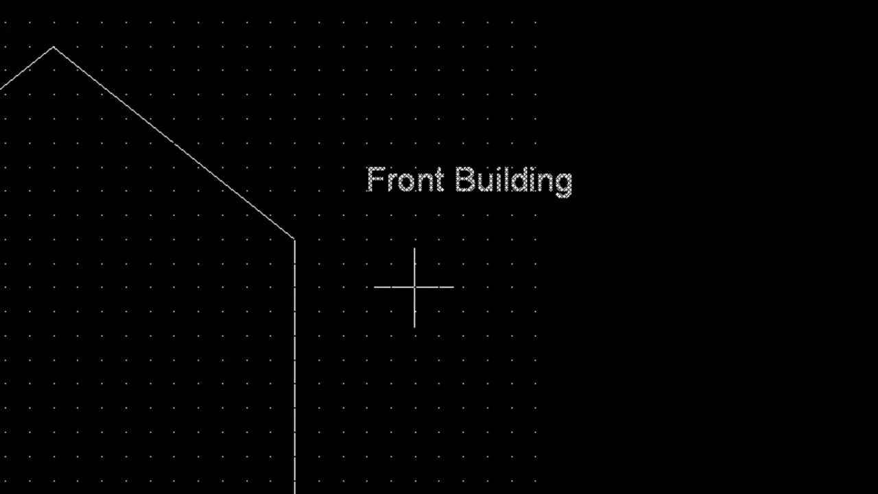
pyautogui.click(367, 286)
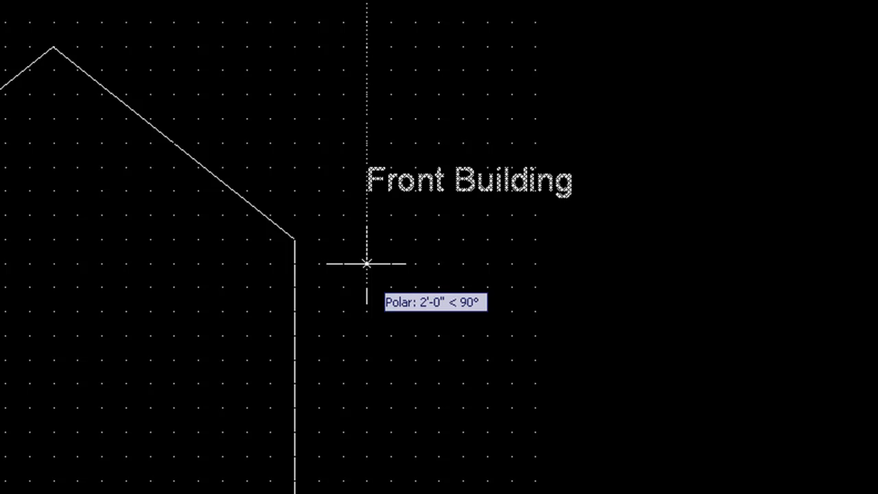
pyautogui.click(366, 263)
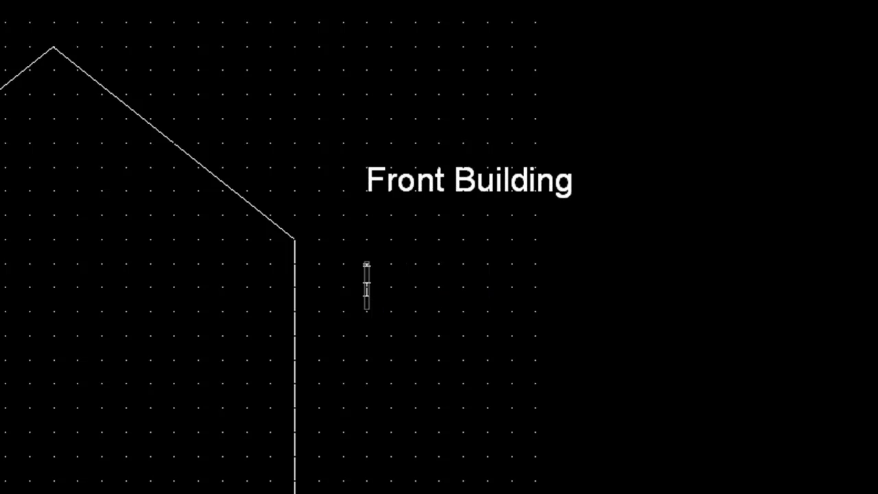
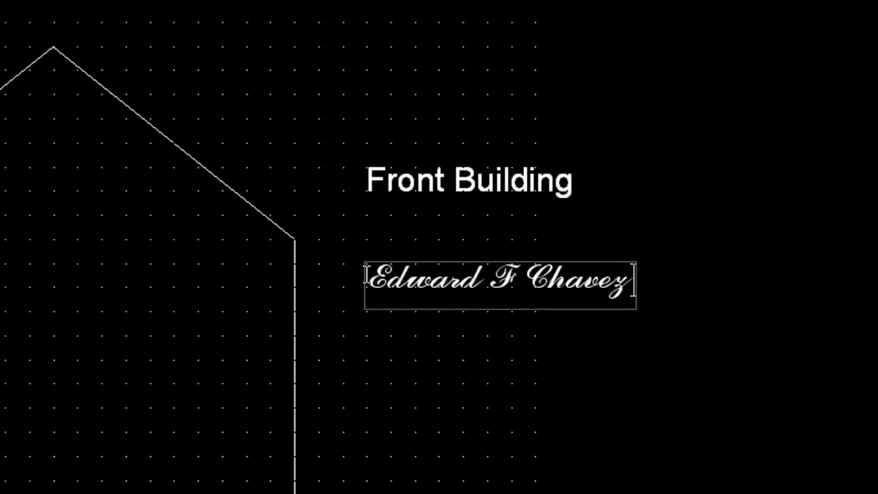
pyautogui.click(368, 336)
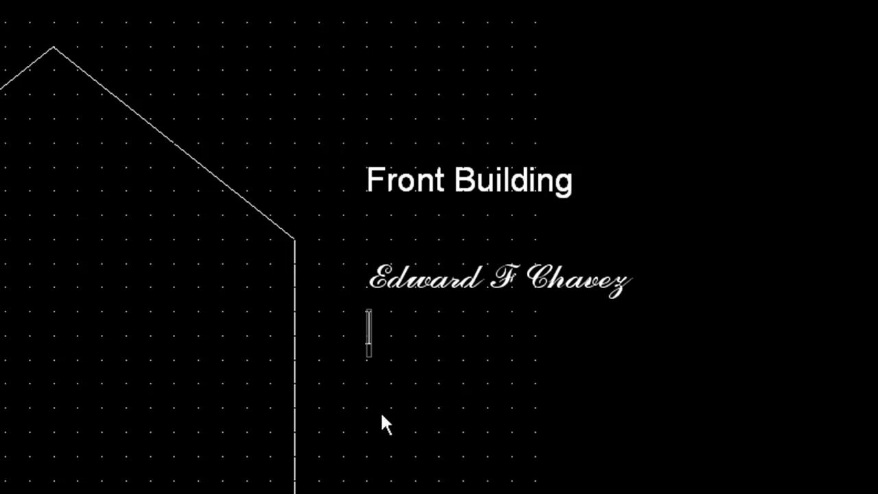
pyautogui.press('Return')
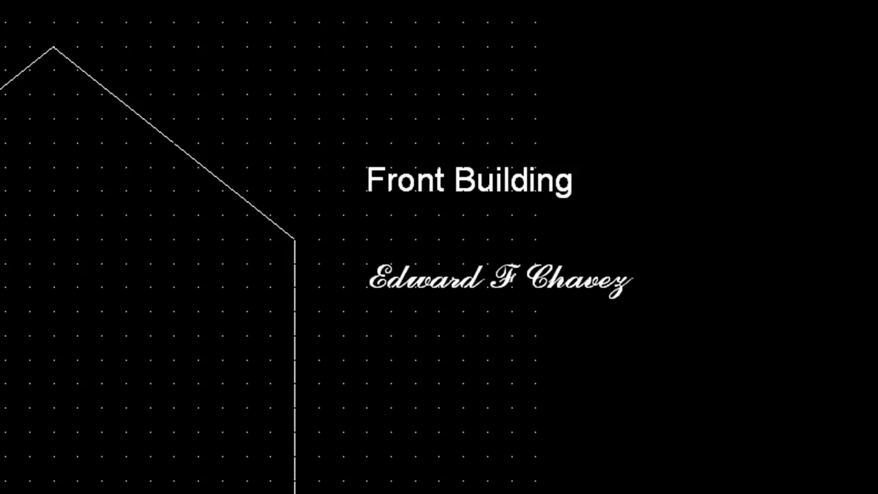